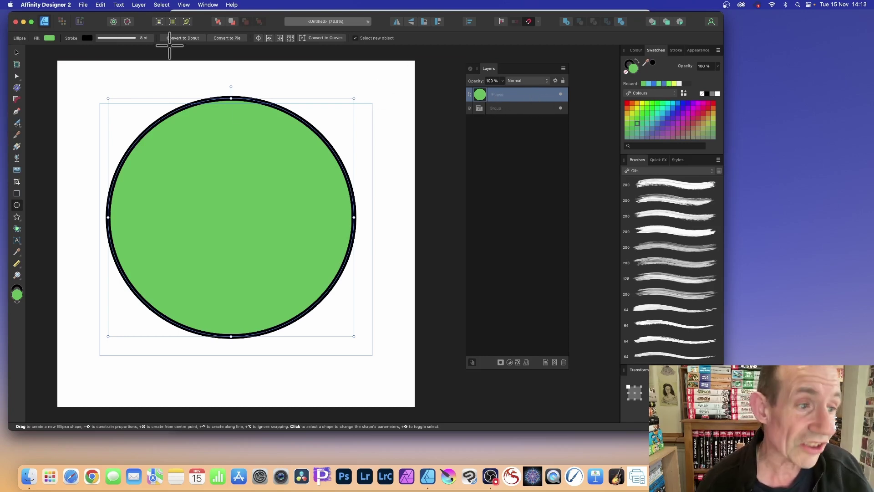
Try two freehand knife cuts across the green circle and undo both.
left_click(16, 135)
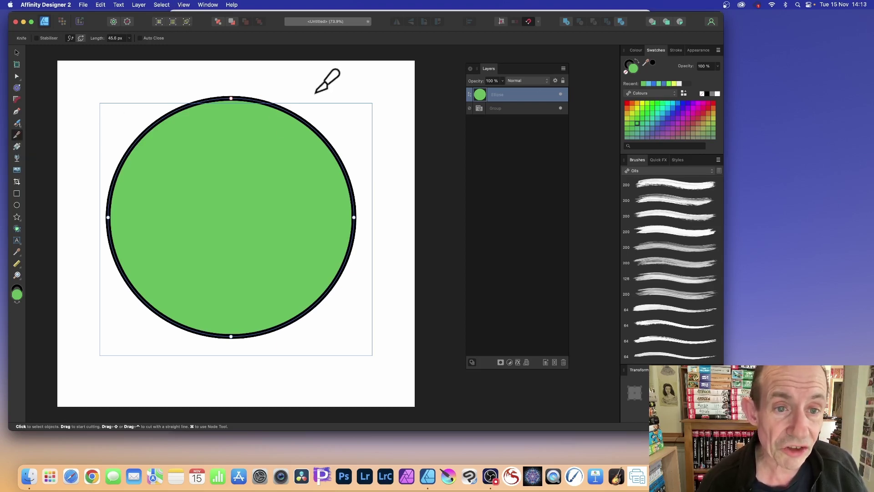
mouse_move(316, 93)
left_mouse_down()
mouse_move(247, 156)
mouse_move(202, 147)
mouse_move(174, 105)
mouse_move(136, 108)
mouse_move(122, 134)
mouse_move(264, 232)
mouse_move(283, 303)
mouse_move(377, 185)
mouse_move(352, 142)
mouse_move(286, 182)
mouse_move(222, 185)
mouse_move(116, 256)
mouse_move(150, 250)
mouse_move(85, 229)
mouse_move(137, 140)
mouse_move(159, 260)
mouse_move(215, 379)
left_mouse_up()
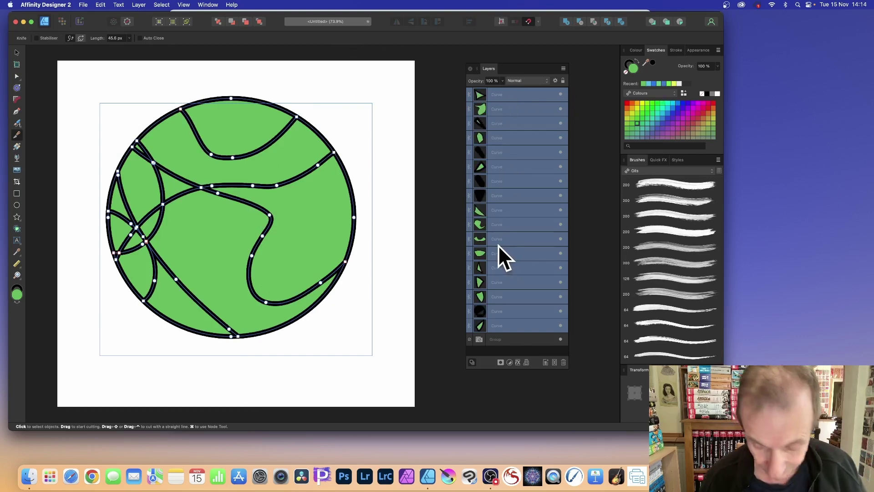
key("super+z")
mouse_move(266, 85)
left_mouse_down()
mouse_move(240, 187)
mouse_move(382, 171)
left_mouse_up()
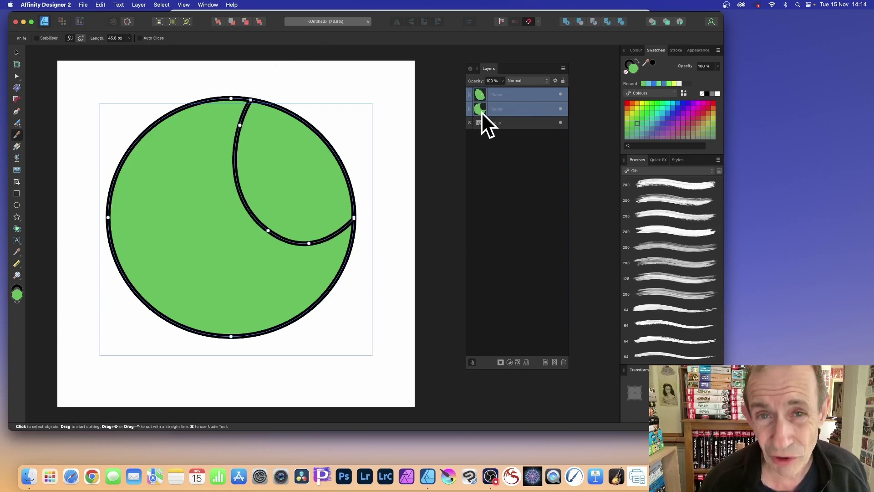
key("super+z")
Slice the circle with a shallow top arc and two cuts running to the lower right and left.
mouse_move(163, 85)
left_mouse_down()
mouse_move(227, 120)
mouse_move(304, 98)
left_mouse_up()
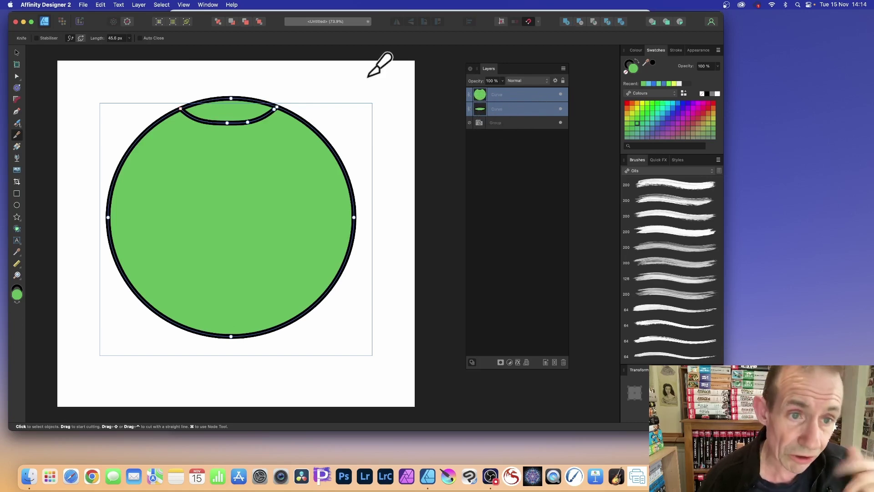
mouse_move(241, 73)
left_mouse_down()
mouse_move(256, 176)
mouse_move(391, 332)
left_mouse_up()
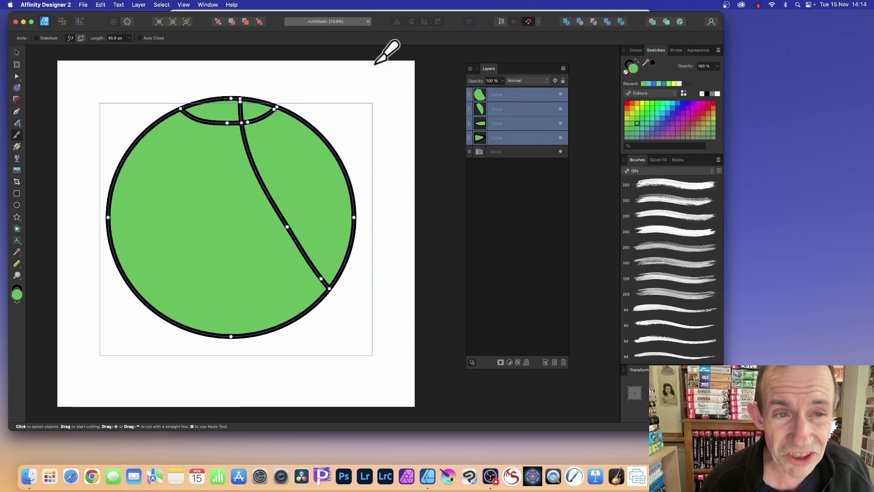
left_click_drag(172, 96, 119, 373)
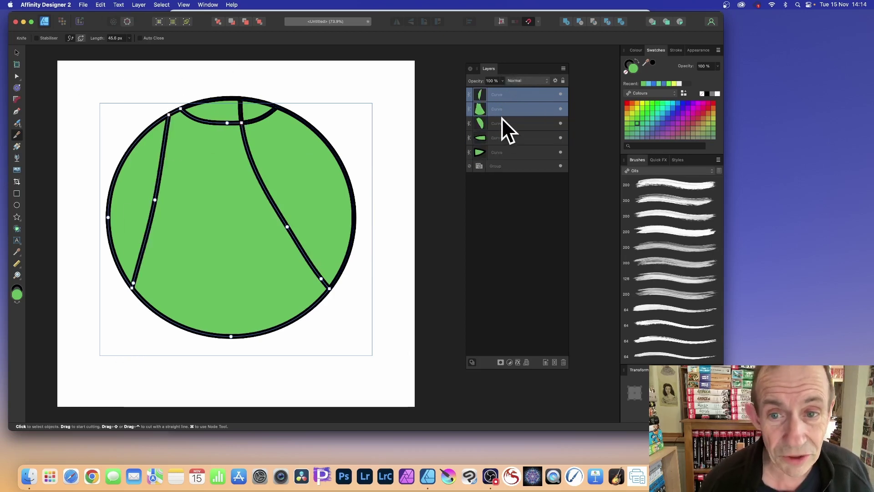
Select all five curve pieces and cut across them from left to right.
left_click(510, 152)
left_click(510, 95, "shift")
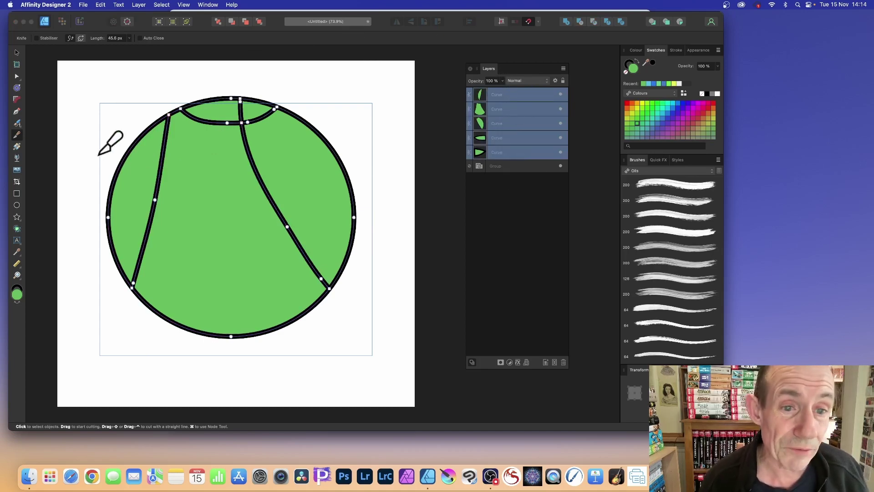
mouse_move(99, 156)
left_mouse_down()
mouse_move(291, 179)
mouse_move(398, 168)
left_mouse_up()
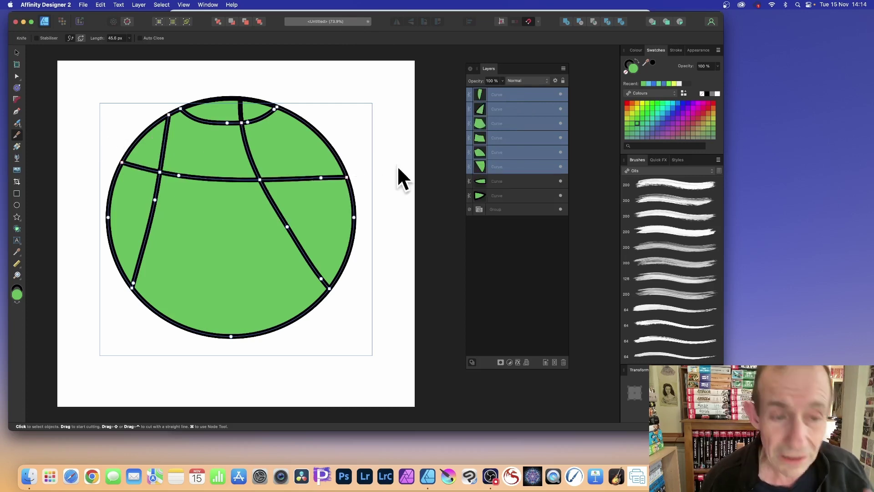
Restore the whole circle, then try two vertical cuts and undo each.
key("super+z")
key("super+z")
key("super+z")
key("super+z")
key("super+z")
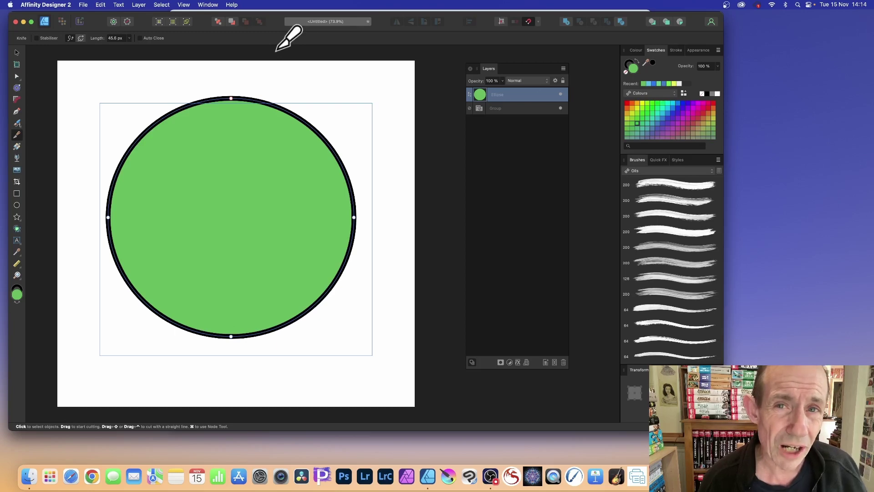
scroll(278, 48, "left", 1)
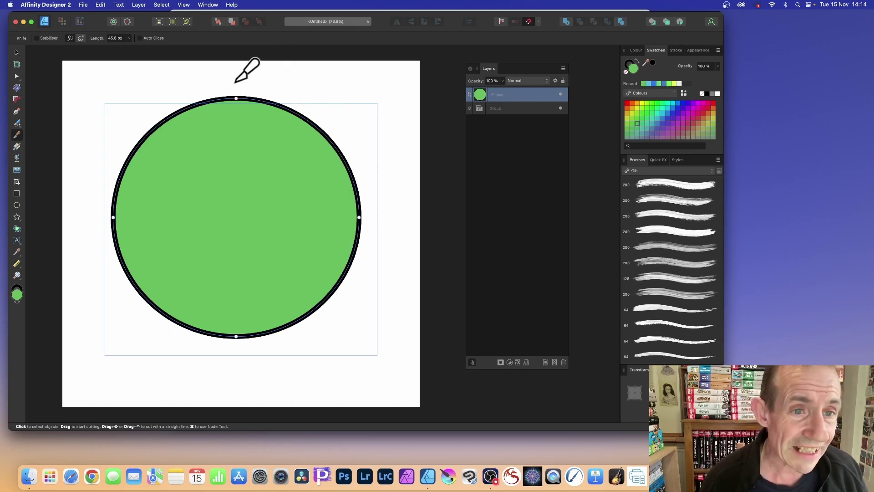
left_click_drag(222, 78, 223, 357)
key("super+z")
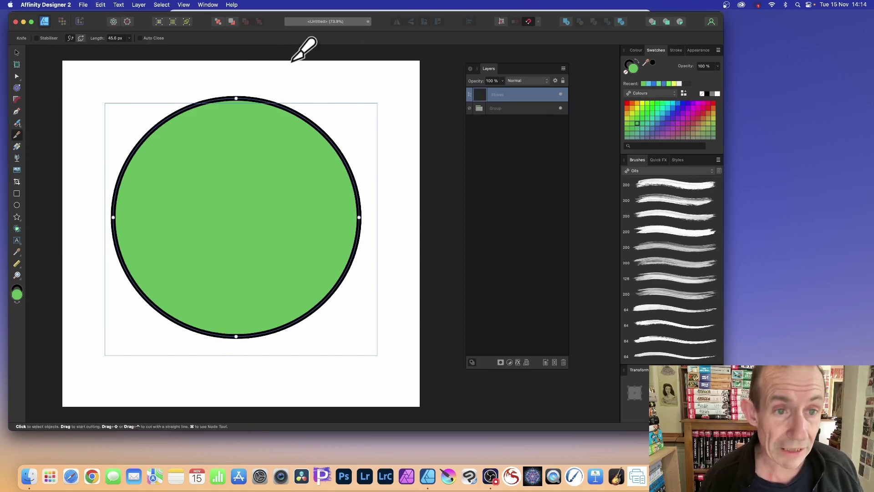
left_click_drag(238, 87, 260, 354)
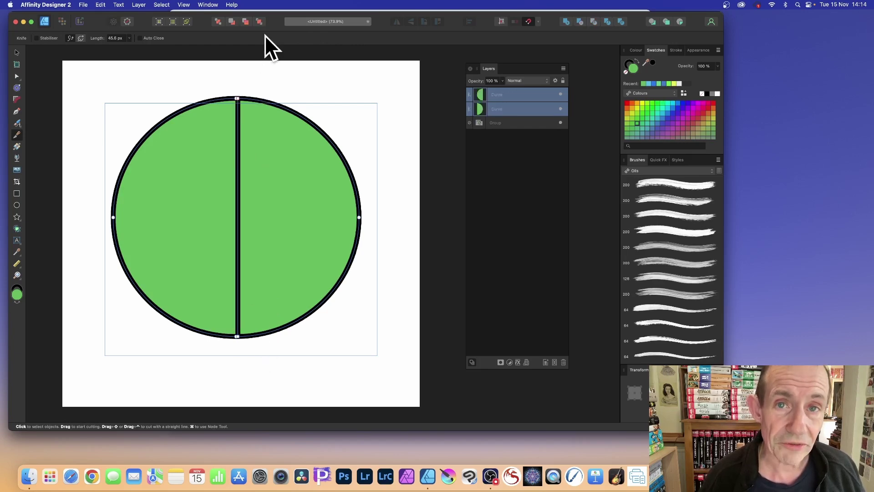
key("super+z")
Cut the circle along both diagonals and horizontally into wedge pieces.
left_click_drag(136, 107, 480, 314)
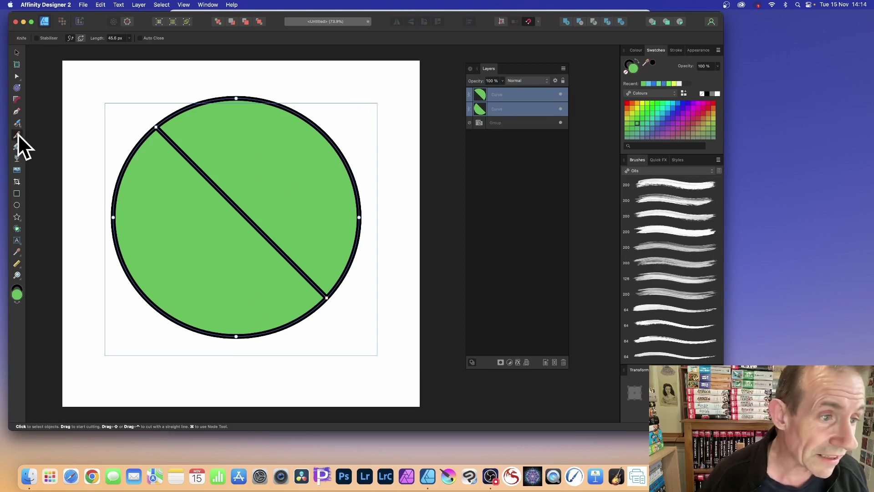
left_click_drag(343, 88, 100, 293)
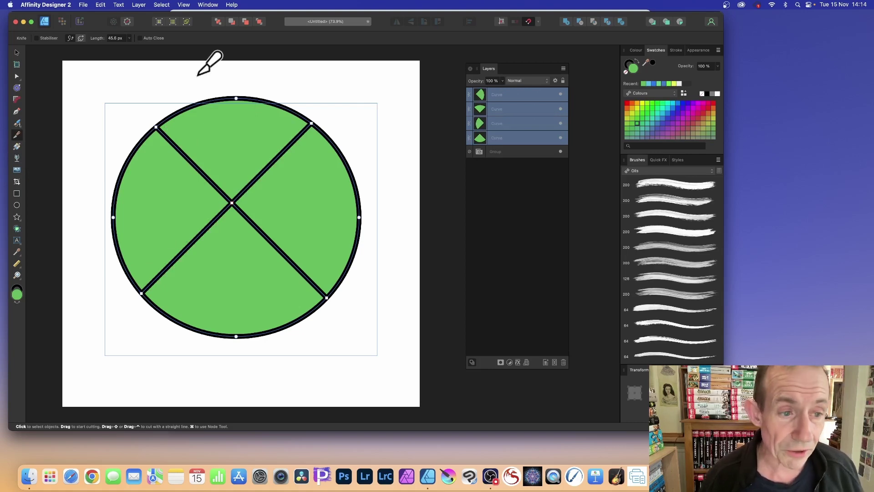
left_click_drag(419, 225, 416, 220)
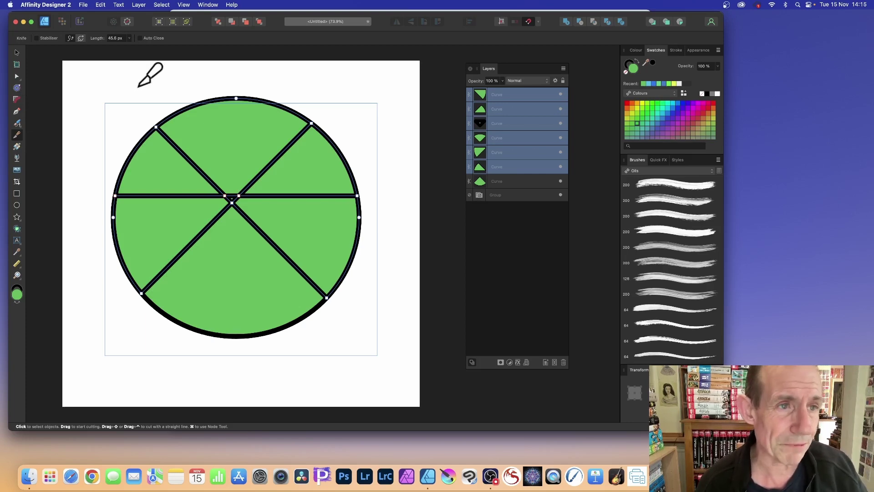
Undo the straight cuts, then try a wavy and a curved cut, undoing each.
key("super+z")
key("super+z")
key("super+z")
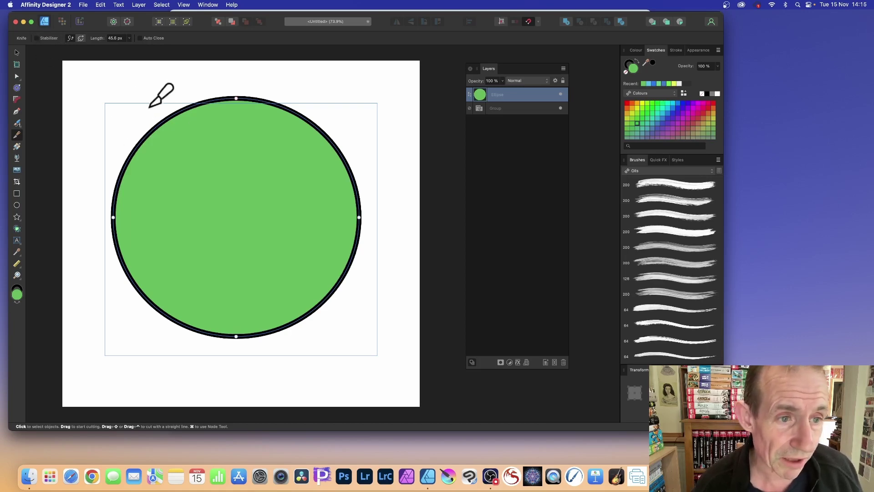
left_click_drag(151, 103, 373, 357)
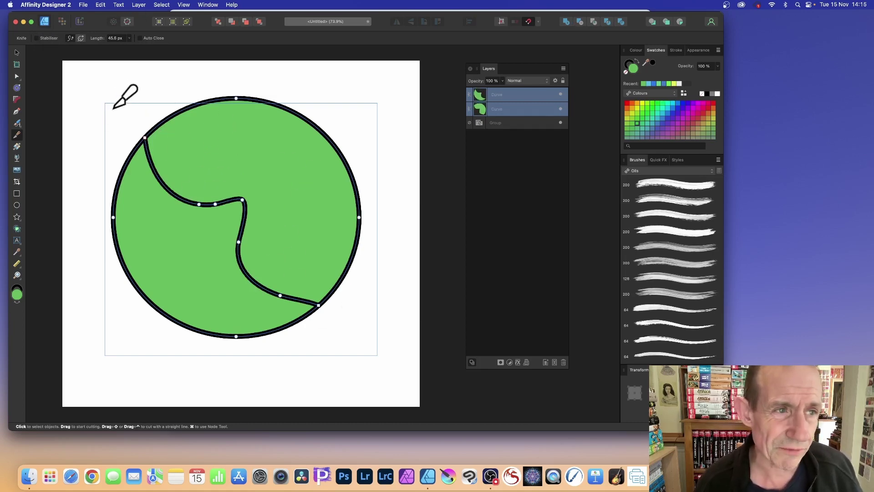
key("super+z")
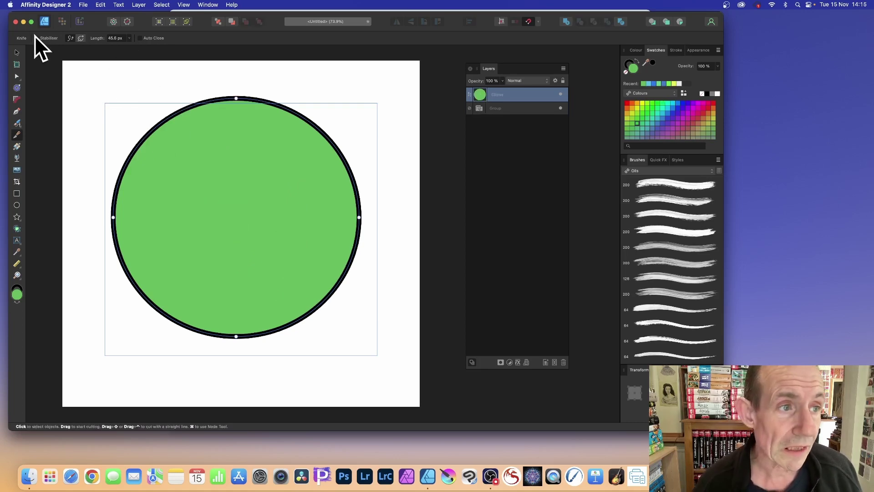
mouse_move(124, 90)
left_mouse_down()
mouse_move(233, 151)
mouse_move(260, 262)
mouse_move(319, 280)
mouse_move(356, 268)
mouse_move(376, 229)
mouse_move(365, 176)
left_mouse_up()
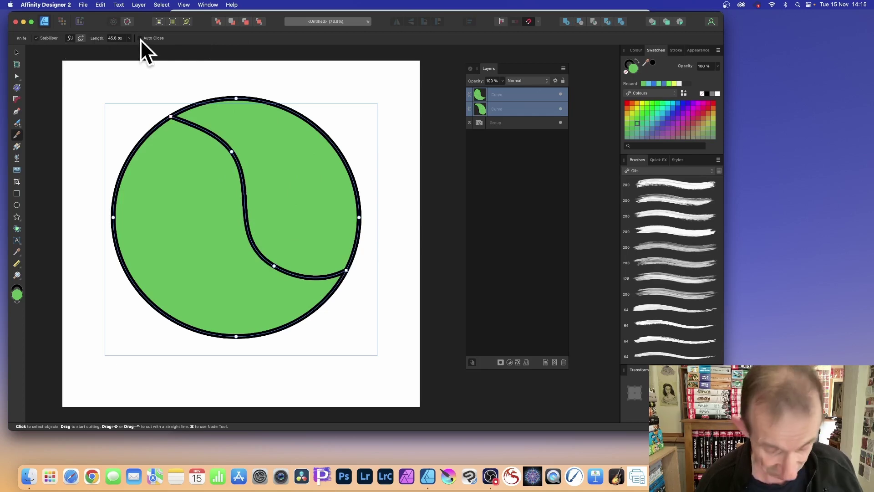
key("super+z")
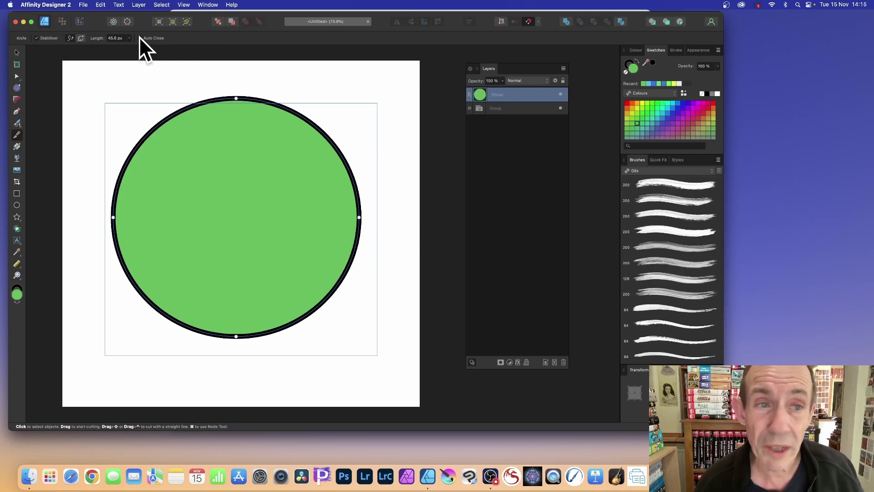
Delete the green circle and draw two green rectangles, the right one taller.
left_click(17, 53)
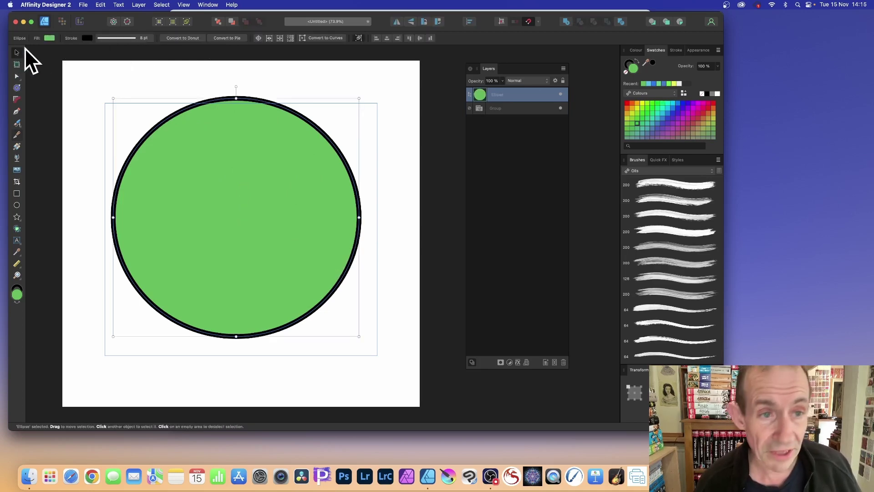
key("Delete")
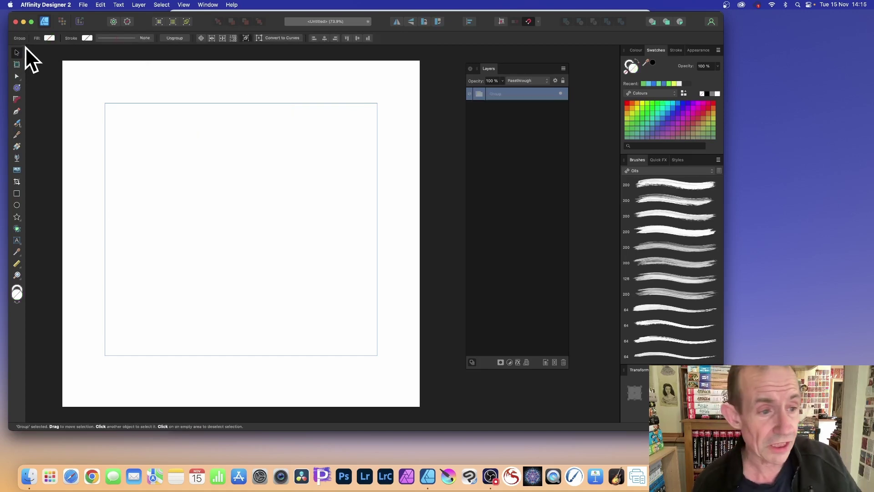
left_click(17, 193)
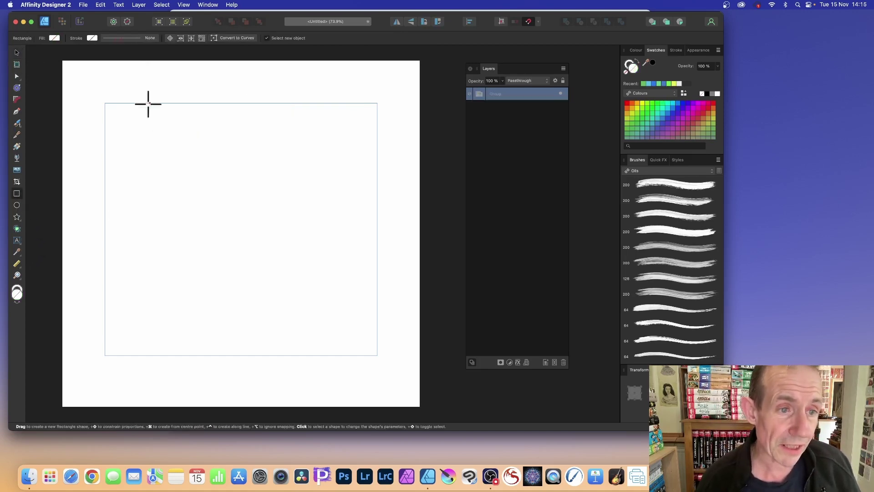
mouse_move(142, 115)
left_mouse_down()
mouse_move(287, 231)
mouse_move(336, 282)
mouse_move(236, 205)
left_mouse_up()
left_click_drag(255, 130, 360, 275)
Select both rectangles, knife-cut across them in one stroke, then delete all pieces.
left_click(17, 53)
left_click_drag(131, 83, 423, 304)
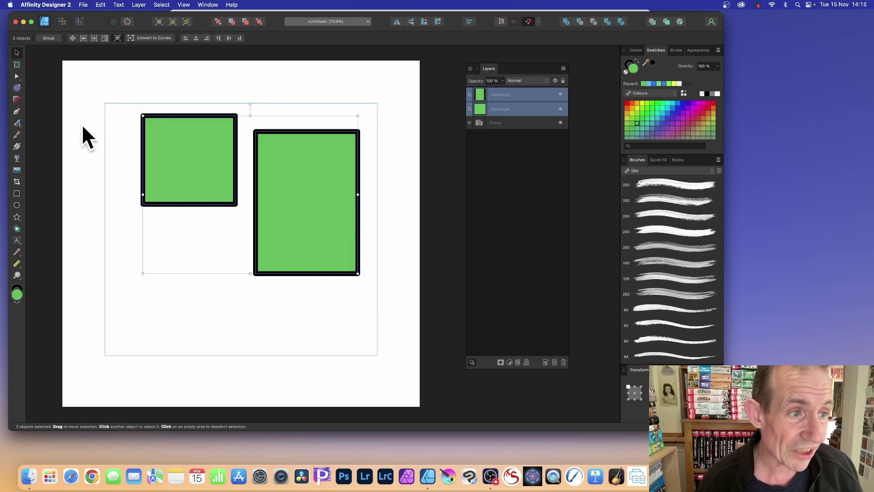
left_click(17, 135)
mouse_move(119, 134)
left_mouse_down()
mouse_move(219, 148)
mouse_move(302, 195)
mouse_move(358, 179)
mouse_move(390, 184)
left_mouse_up()
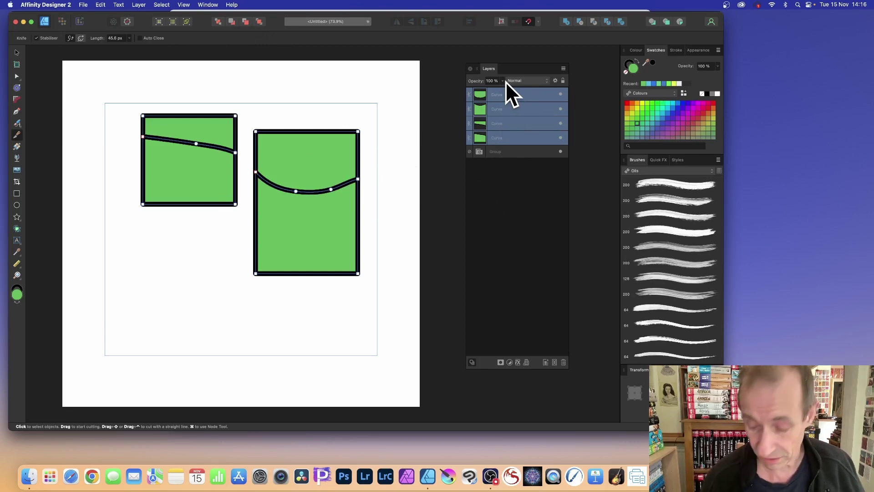
key("Delete")
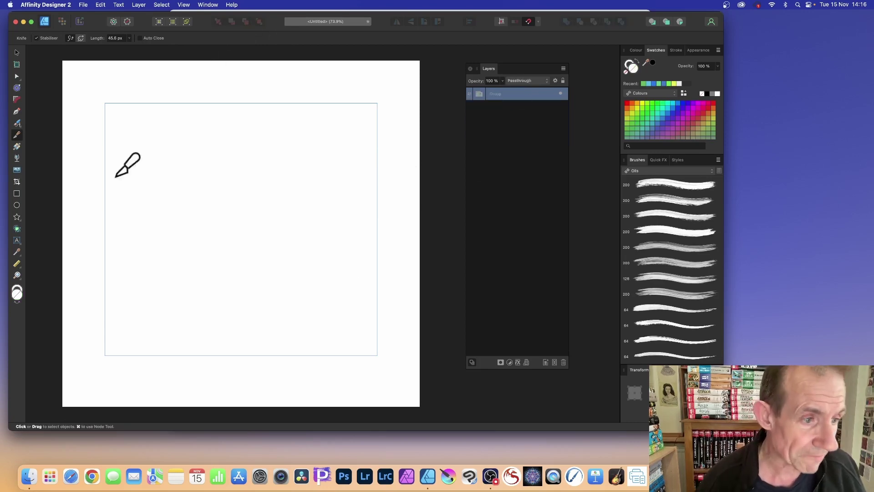
Place single-line artistic text on the page.
left_click(16, 240)
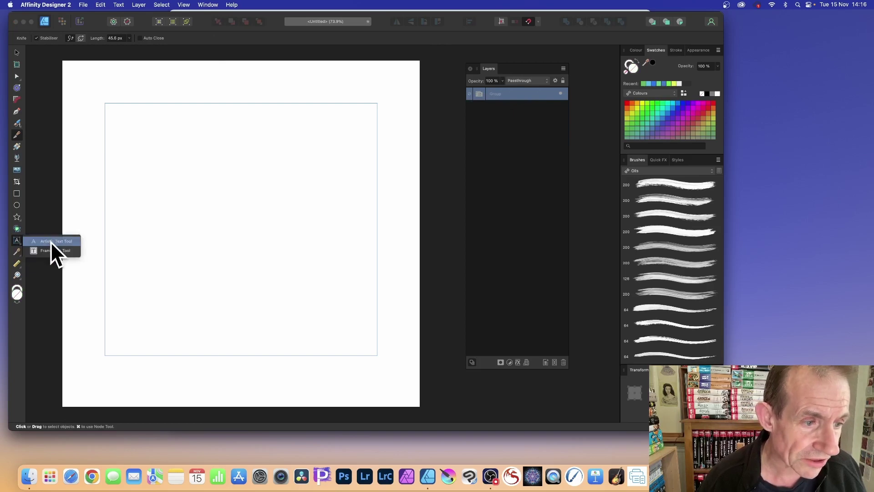
left_click(51, 242)
left_click(158, 183)
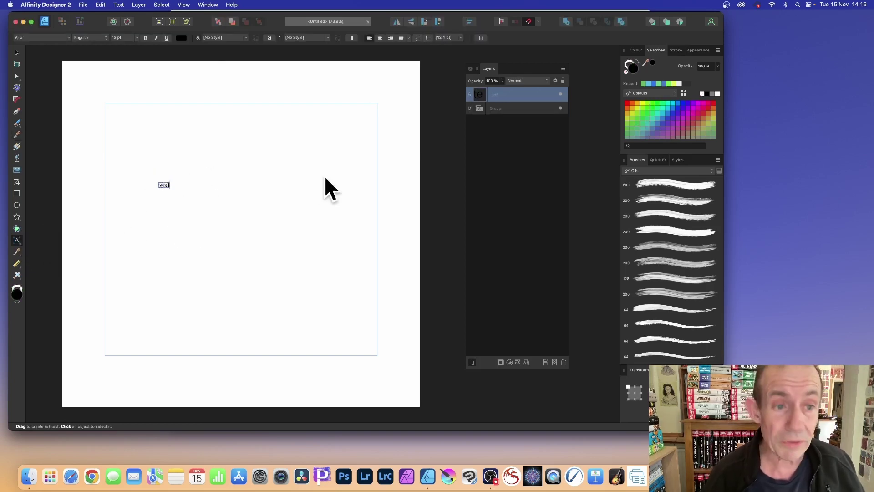
Enlarge the 'text' word, move it near the top, and slice it freehand with the Knife.
left_click(16, 53)
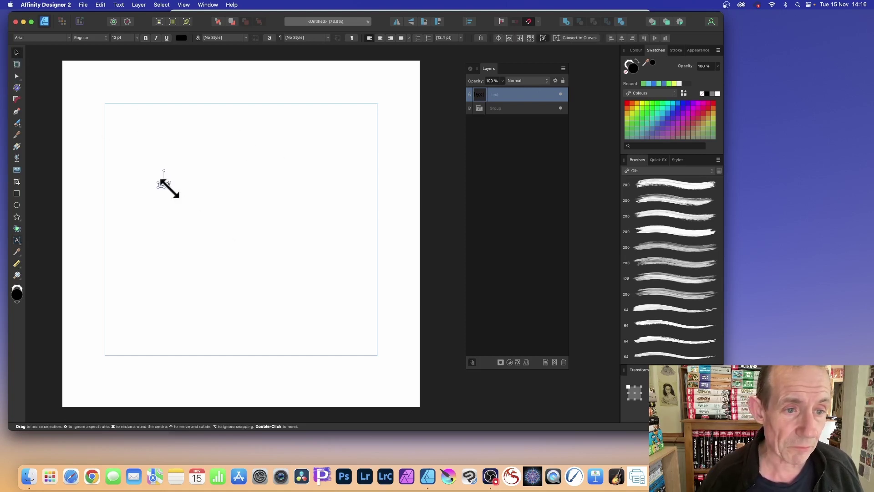
left_click_drag(170, 188, 382, 286)
left_click_drag(335, 231, 292, 176)
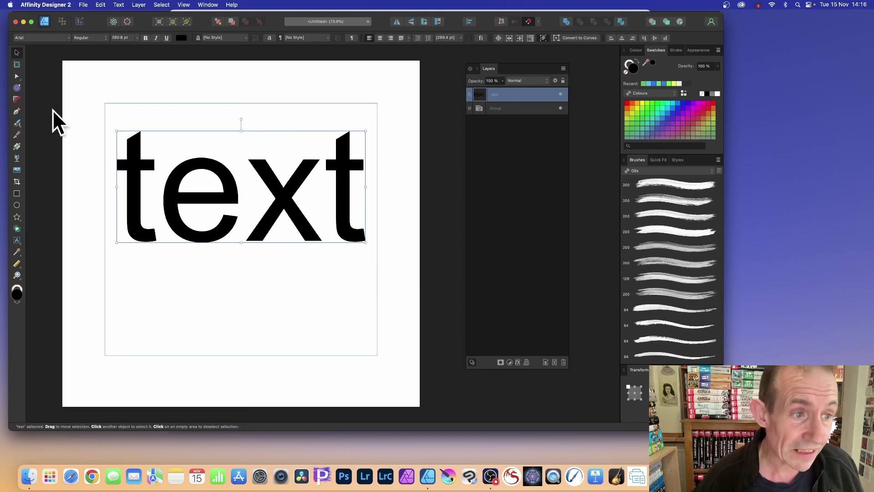
left_click(17, 135)
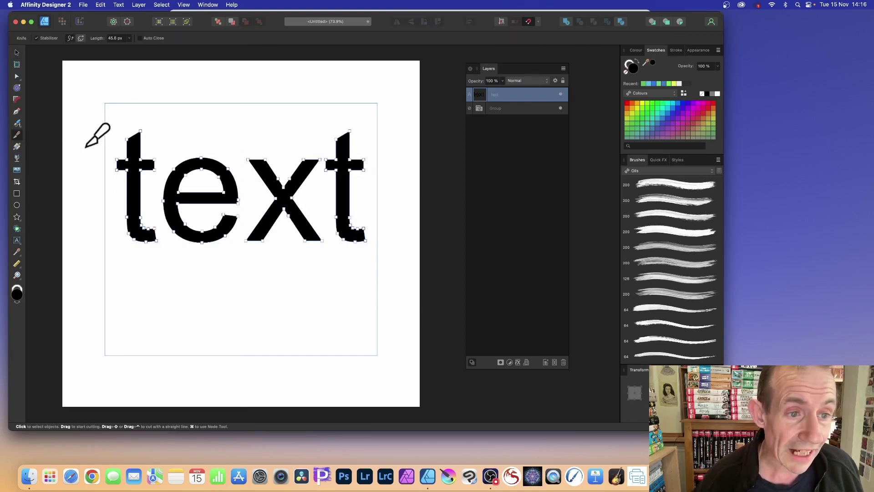
mouse_move(85, 147)
left_mouse_down()
mouse_move(143, 189)
mouse_move(291, 174)
mouse_move(342, 239)
mouse_move(353, 139)
mouse_move(281, 268)
mouse_move(163, 200)
mouse_move(221, 236)
mouse_move(273, 149)
mouse_move(326, 149)
mouse_move(152, 201)
mouse_move(255, 123)
mouse_move(269, 202)
mouse_move(76, 162)
mouse_move(131, 120)
mouse_move(182, 234)
mouse_move(101, 255)
mouse_move(166, 147)
mouse_move(352, 145)
mouse_move(345, 243)
mouse_move(285, 237)
left_mouse_up()
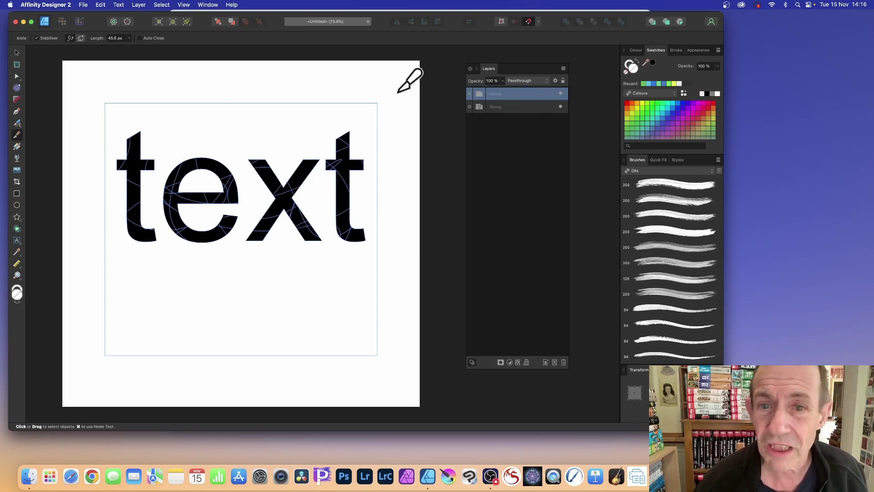
Expand the group in Layers and color the first cut piece magenta.
left_click(469, 94)
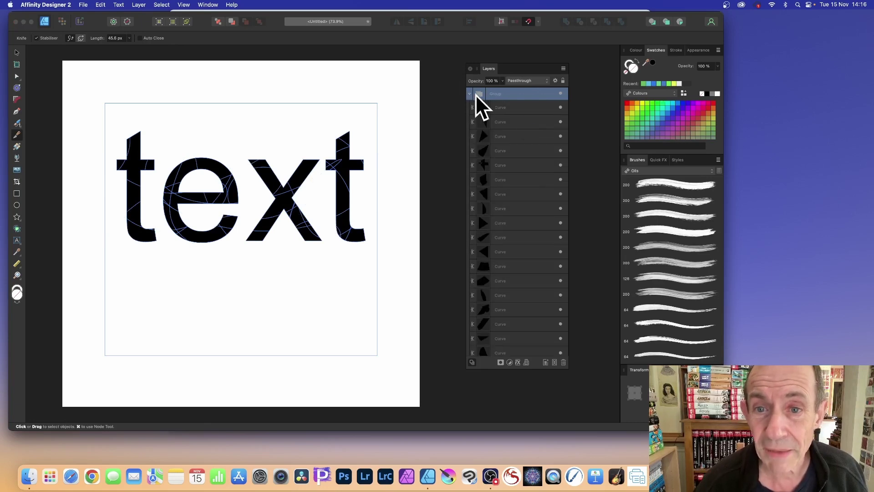
left_click(506, 108)
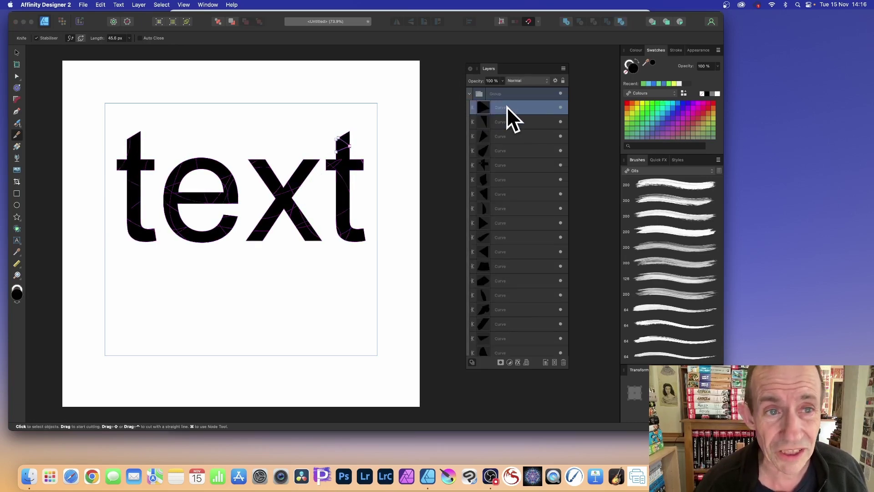
left_click(693, 117)
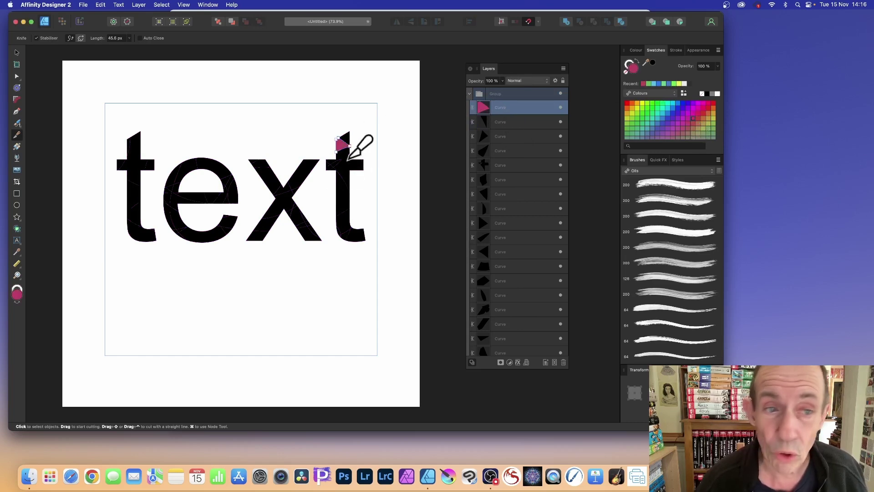
Pull the magenta piece and the t's crossbar, stem and hook apart, then clear all text pieces.
left_click(17, 53)
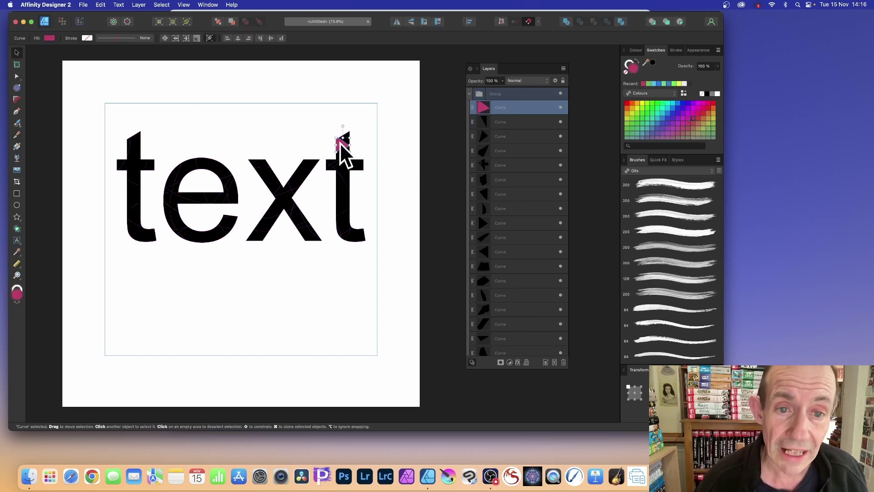
mouse_move(340, 144)
left_mouse_down()
mouse_move(327, 137)
mouse_move(350, 131)
mouse_move(353, 153)
mouse_move(354, 145)
left_mouse_up()
left_click_drag(344, 190, 324, 190)
mouse_move(352, 228)
left_mouse_down()
mouse_move(343, 230)
mouse_move(357, 236)
mouse_move(341, 219)
left_mouse_up()
left_click(335, 218)
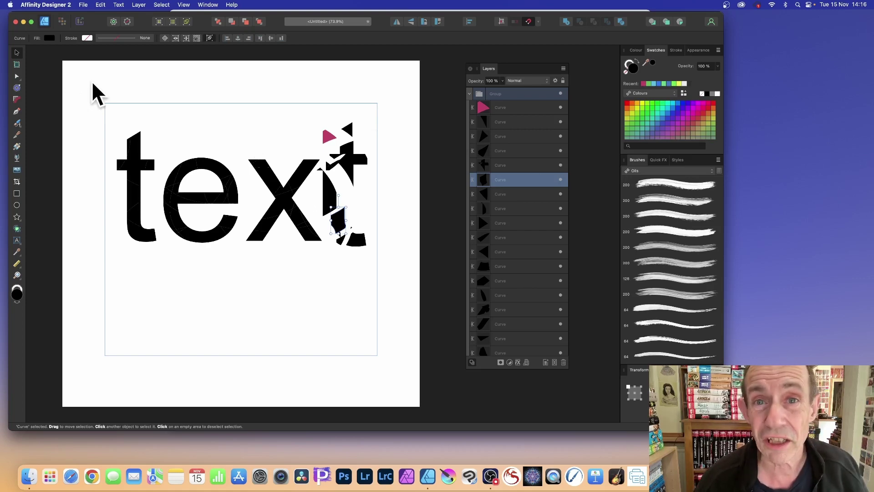
left_click_drag(84, 77, 411, 268)
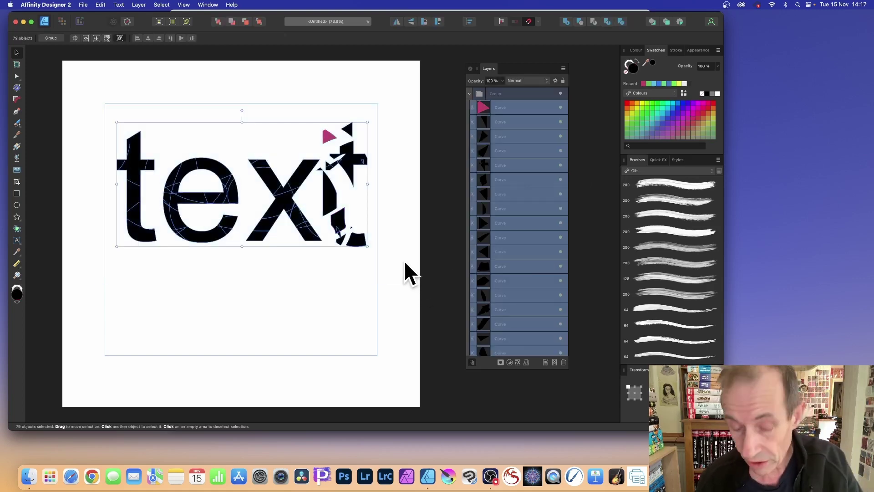
key("super+g")
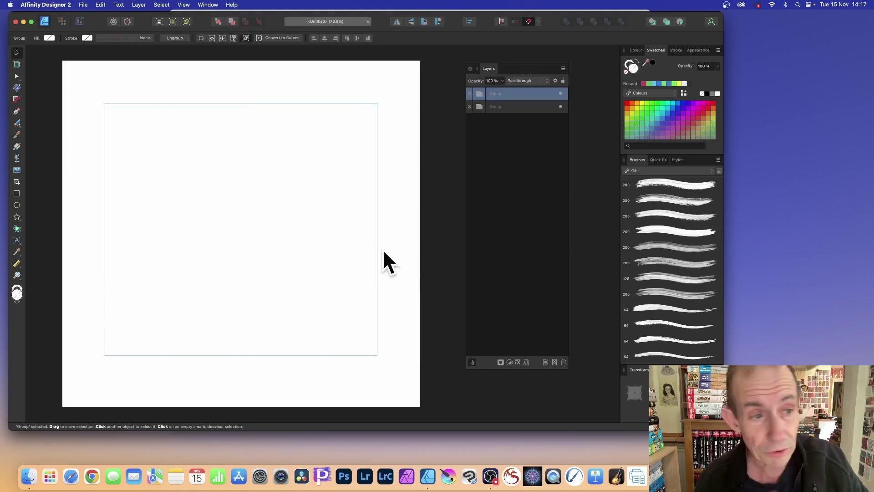
Draw a four-point black zigzag with the Pen tool and knife-cut across it.
left_click(16, 110)
left_click(143, 162)
left_click(214, 104)
left_click(293, 172)
left_click(213, 233)
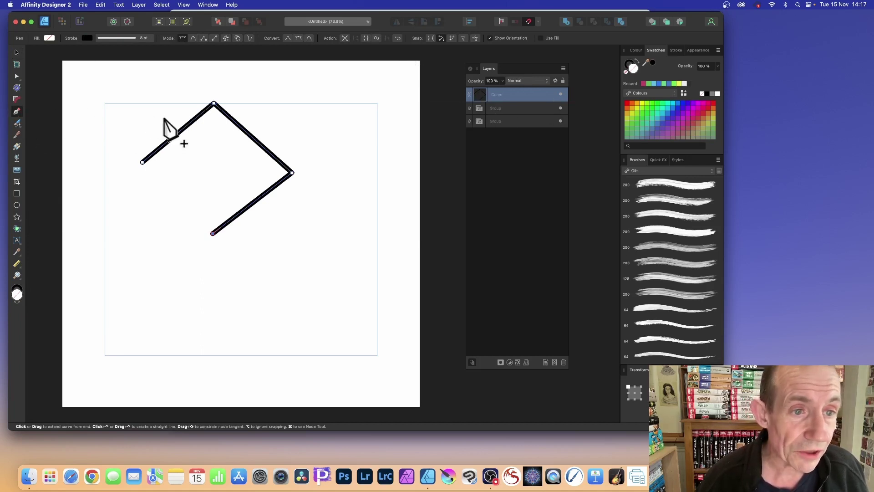
left_click(17, 134)
mouse_move(147, 110)
left_mouse_down()
mouse_move(222, 177)
mouse_move(292, 208)
left_mouse_up()
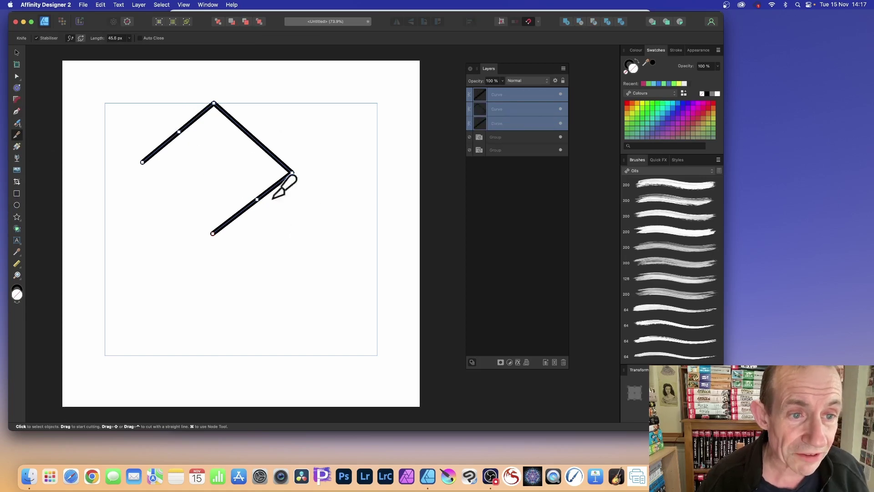
Select the middle, top and bottom Curve rows in Layers to confirm three pieces.
left_click(499, 109)
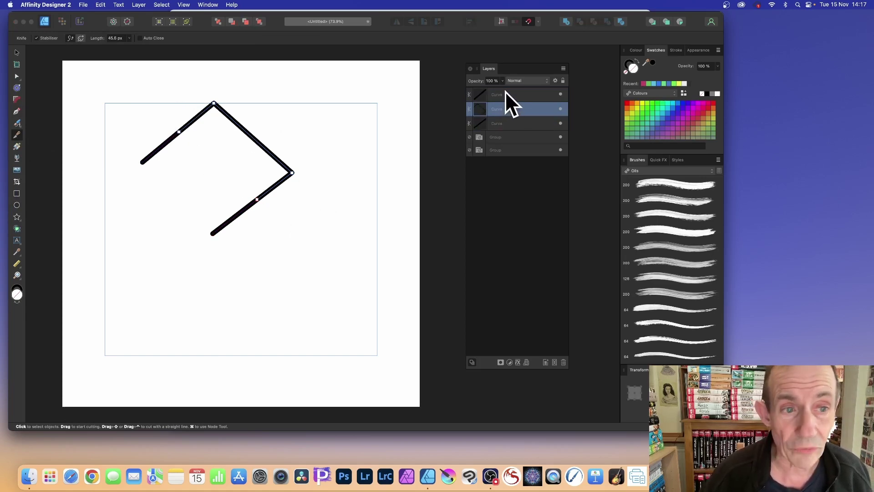
left_click(505, 92)
left_click(501, 123)
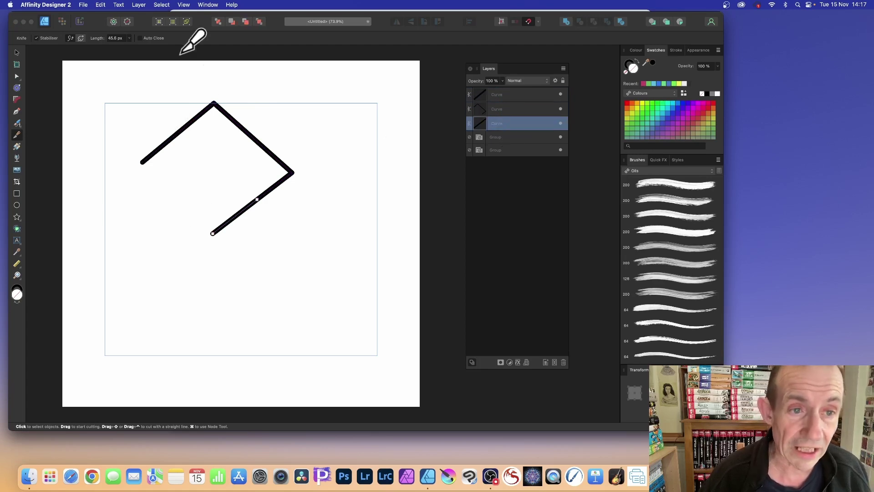
Nudge the lower piece down and the left piece up, then delete all three zigzag pieces.
left_click(17, 52)
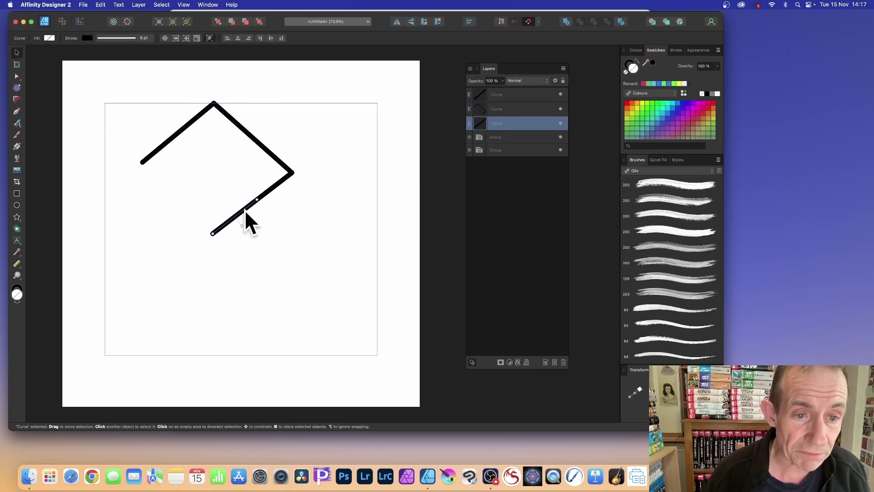
left_click_drag(244, 209, 243, 223)
left_click_drag(162, 142, 150, 133)
left_click_drag(120, 105, 365, 286)
key("BackSpace")
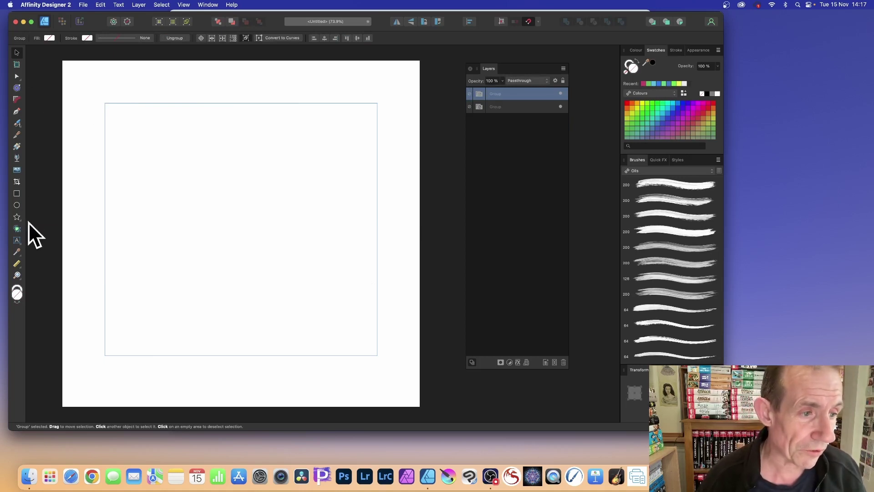
Draw a large magenta circle and knife-click its upper-right edge at two points.
left_click(17, 205)
left_click_drag(141, 101, 364, 310)
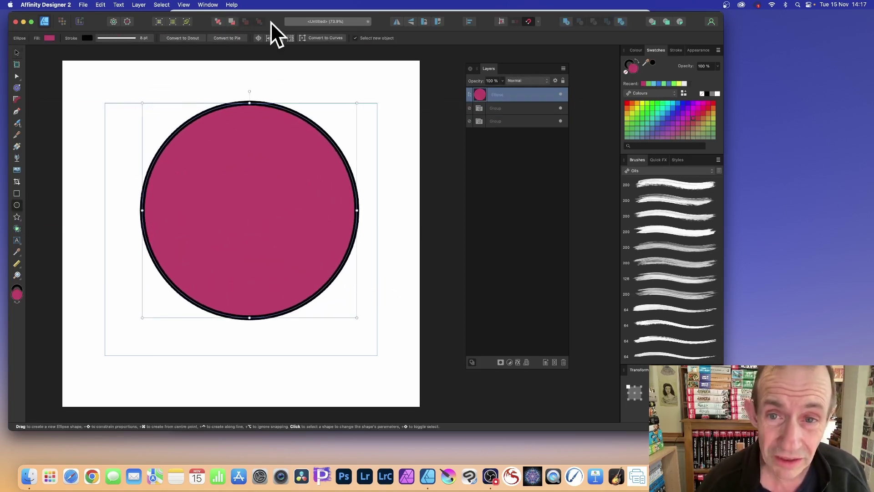
left_click(17, 135)
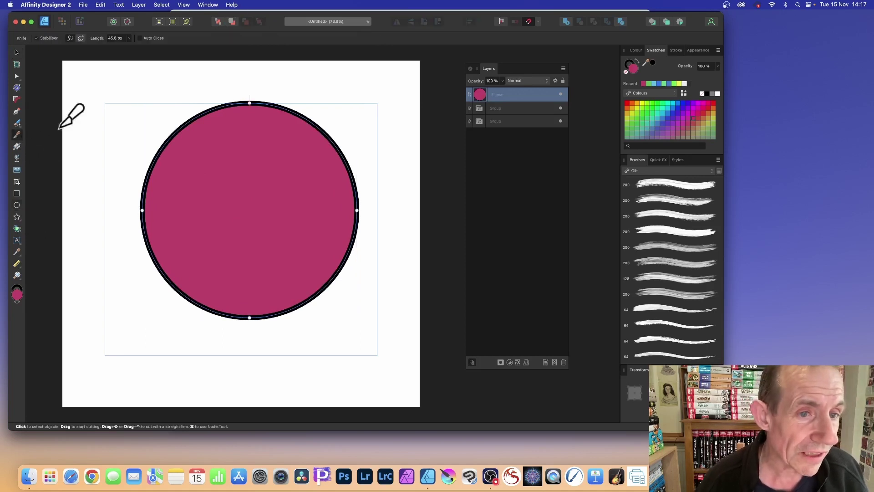
left_click(292, 111)
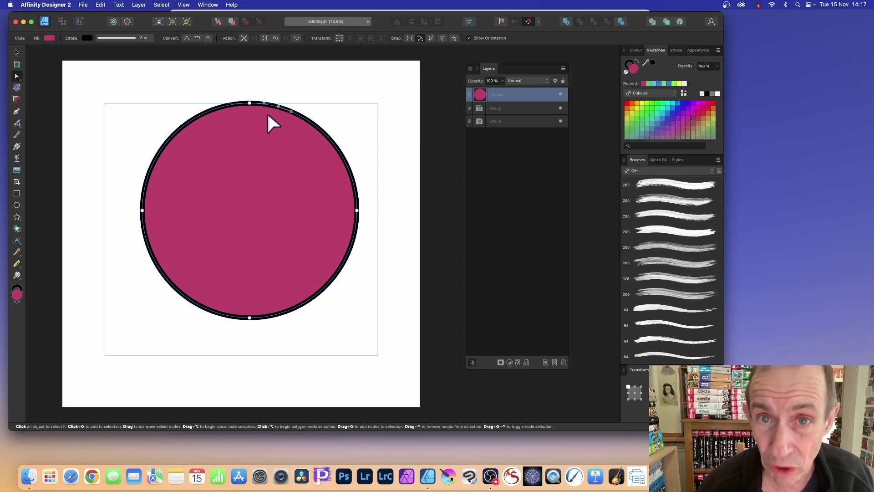
left_click(17, 134)
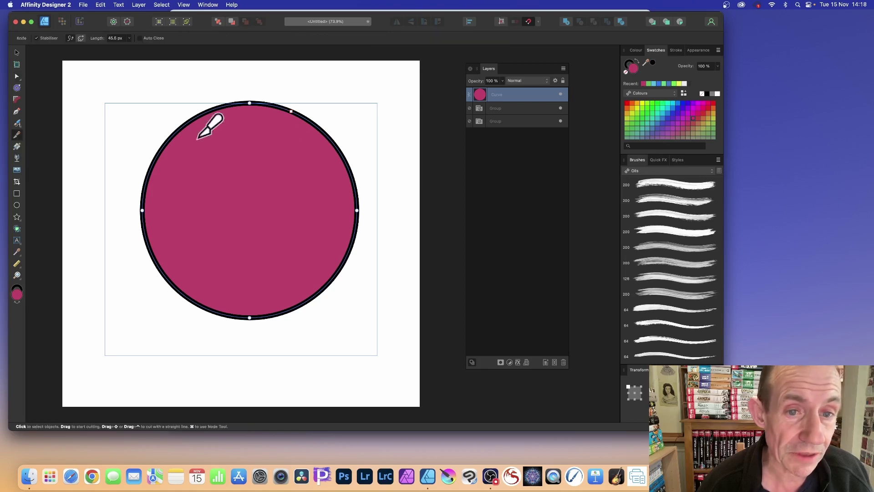
left_click(339, 151)
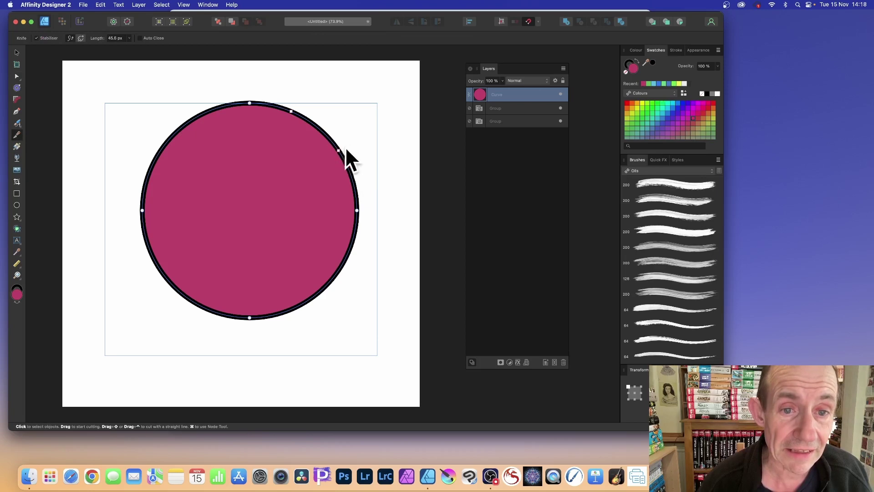
Drag the cut arc's nodes outward into a detached tail, then move the shape left and down.
left_click(16, 76)
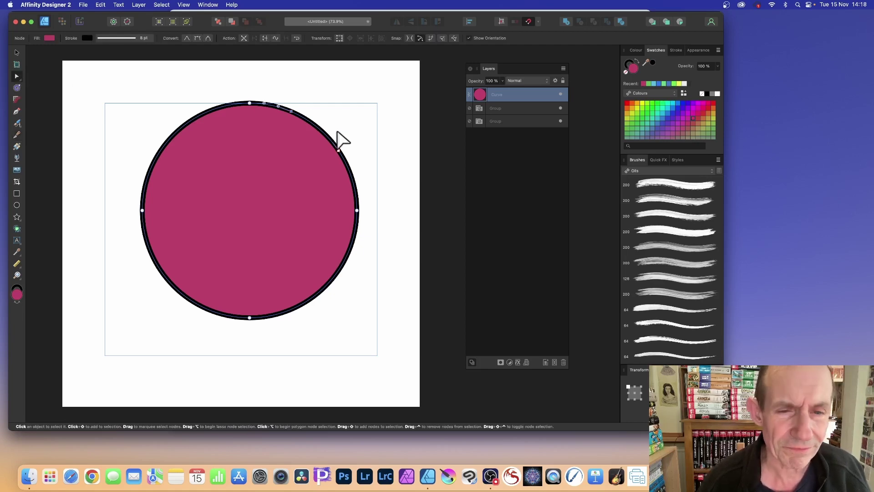
left_click_drag(340, 149, 360, 128)
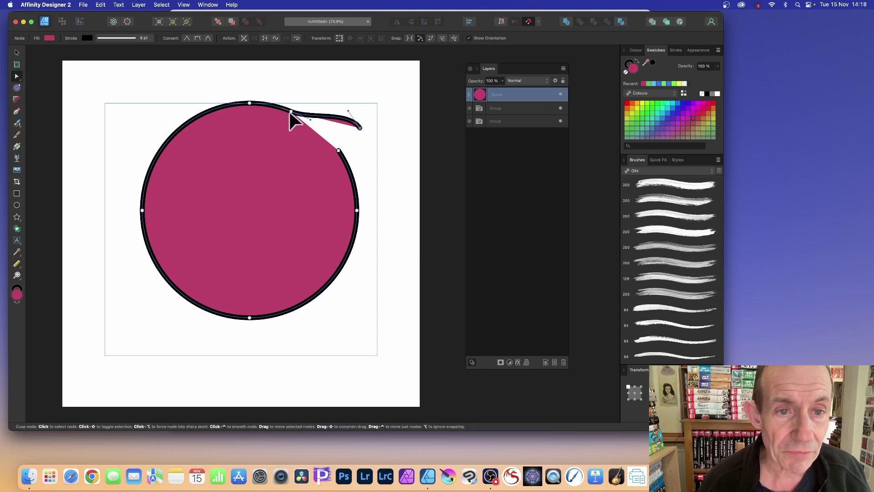
left_click_drag(291, 111, 302, 89)
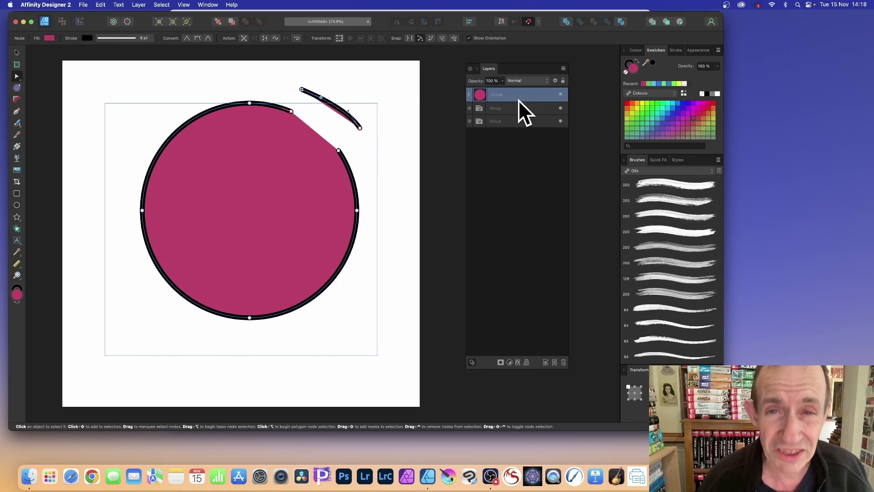
left_click(16, 53)
left_click_drag(283, 196, 252, 219)
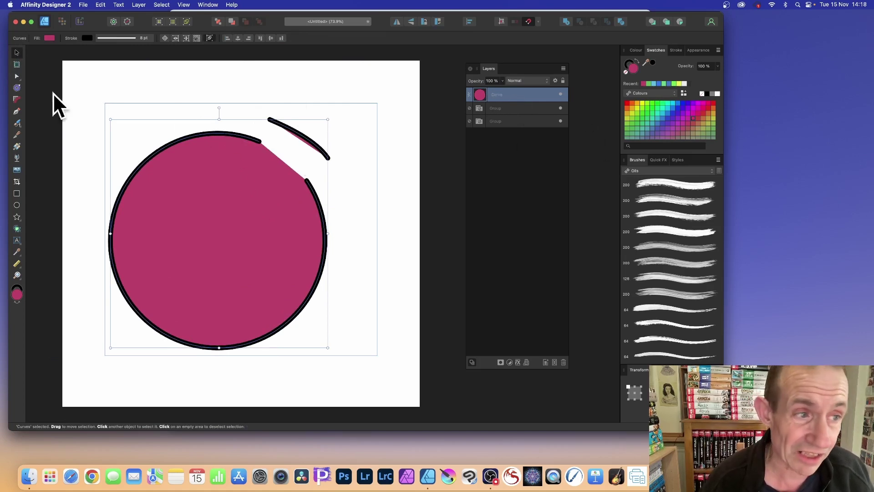
Raise the circle's top into a peak, knife-cut at that node, and drag it down-left to free an arc.
left_click(15, 76)
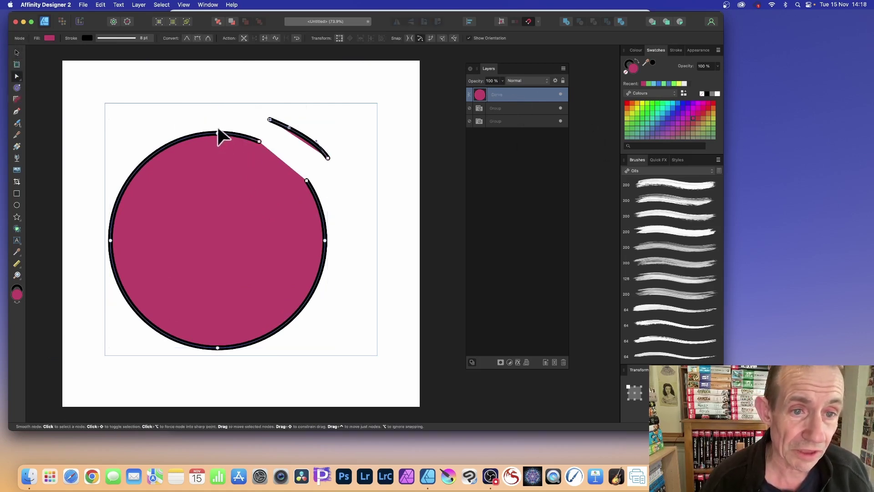
left_click_drag(220, 134, 245, 88)
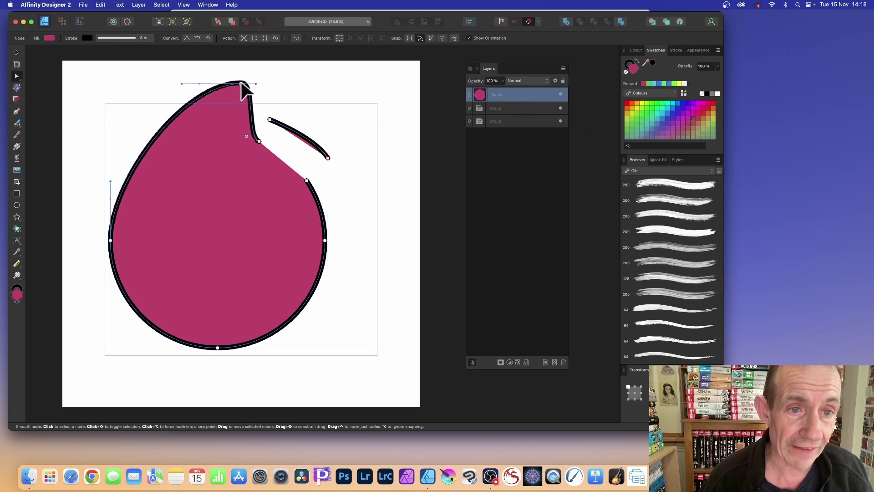
left_click(17, 134)
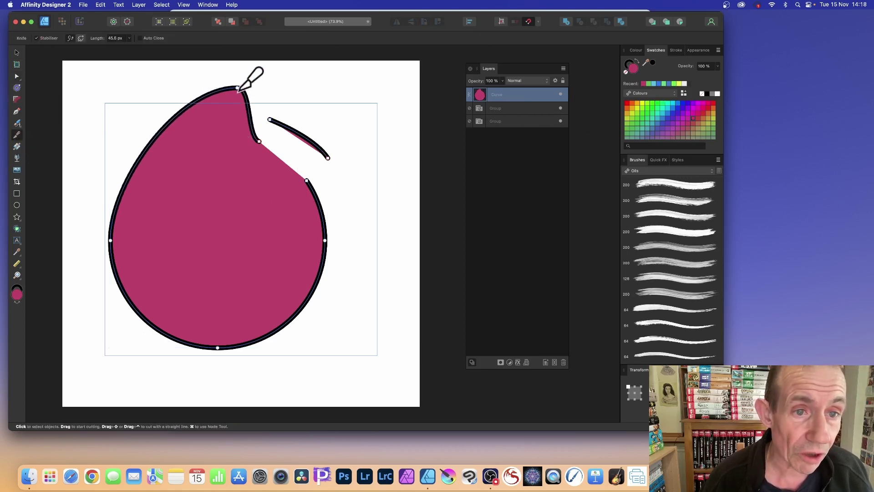
left_click(238, 88)
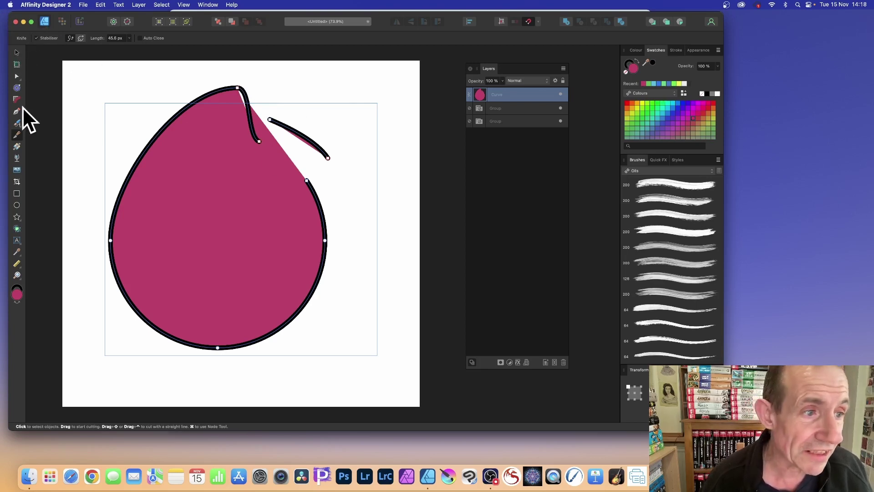
left_click(16, 76)
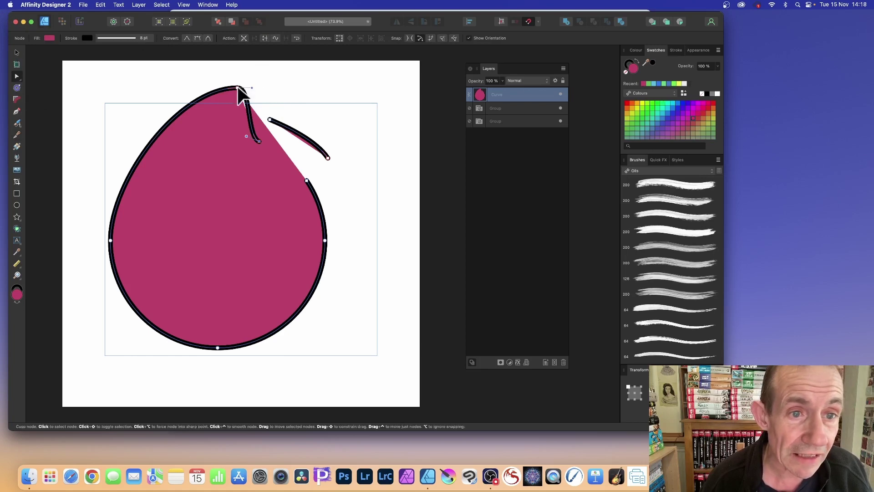
left_click_drag(238, 87, 188, 111)
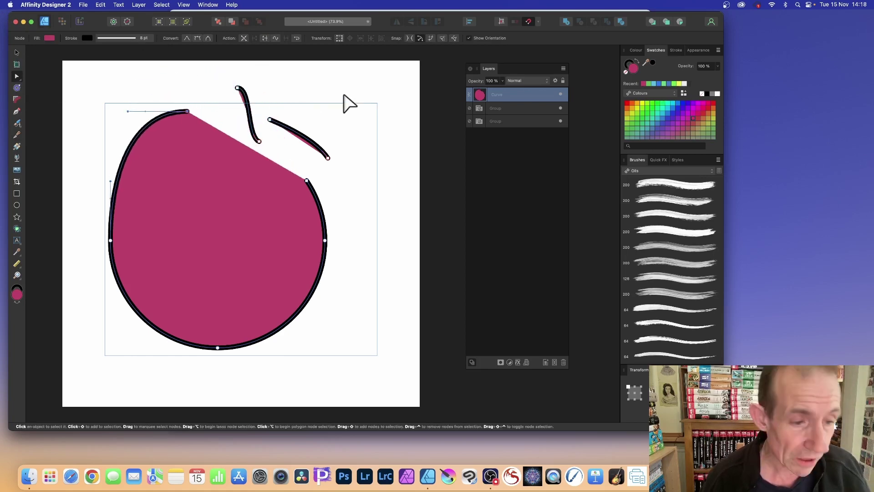